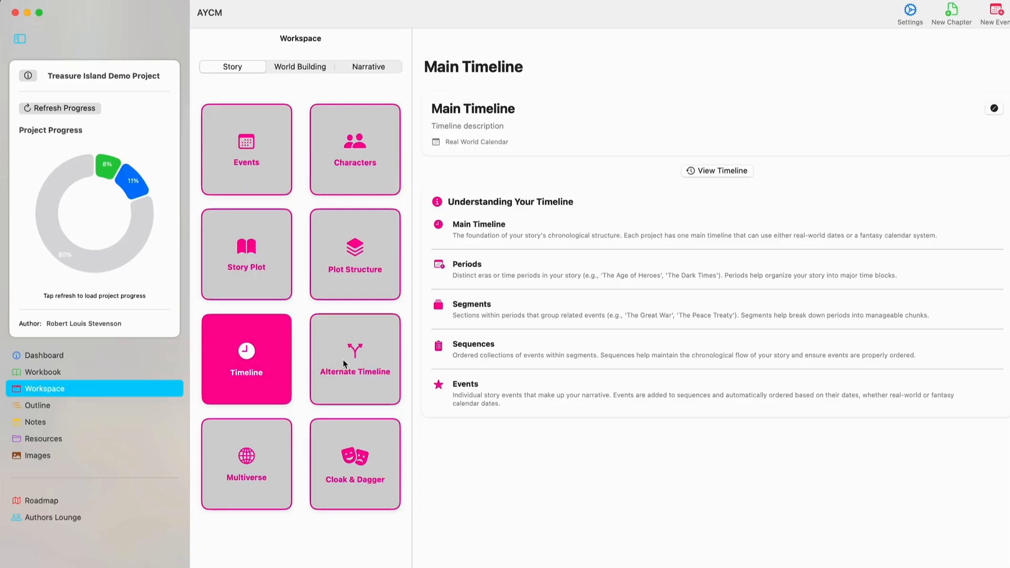
Start a new alternate timeline branching from the main timeline and title it "A Dark Time".
click(343, 364)
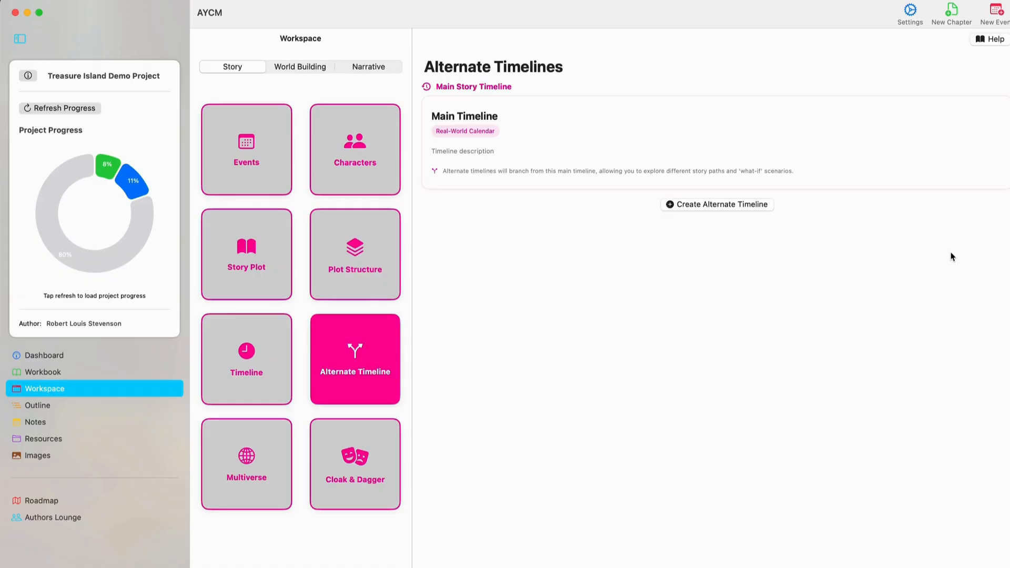
click(749, 206)
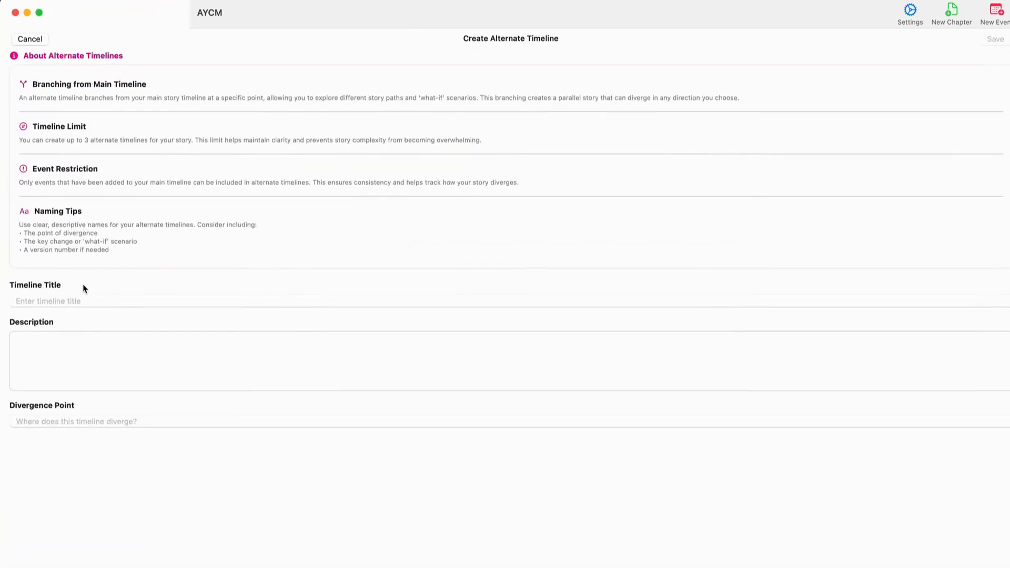
click(83, 299)
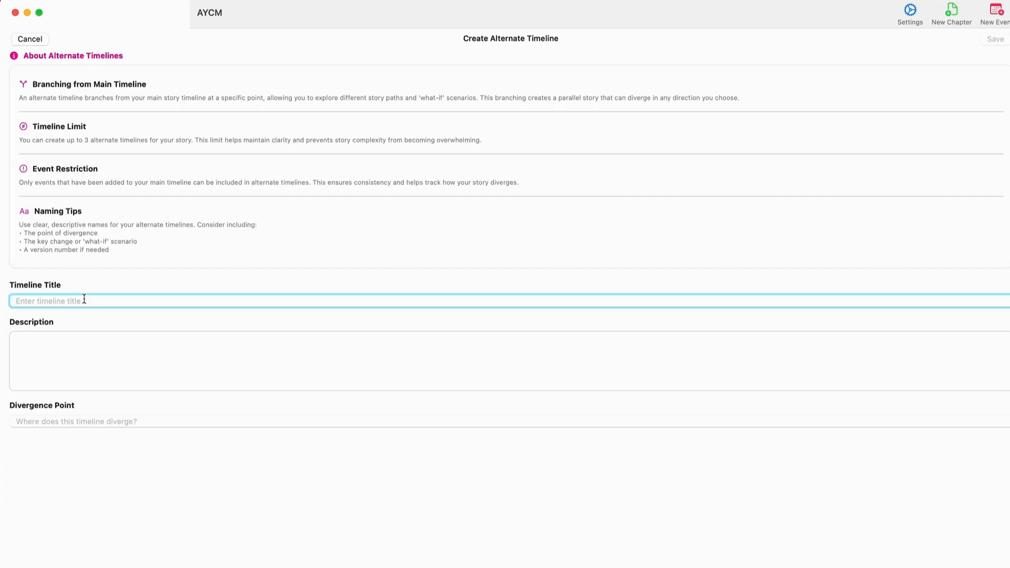
text(A Dark Time)
key(Tab)
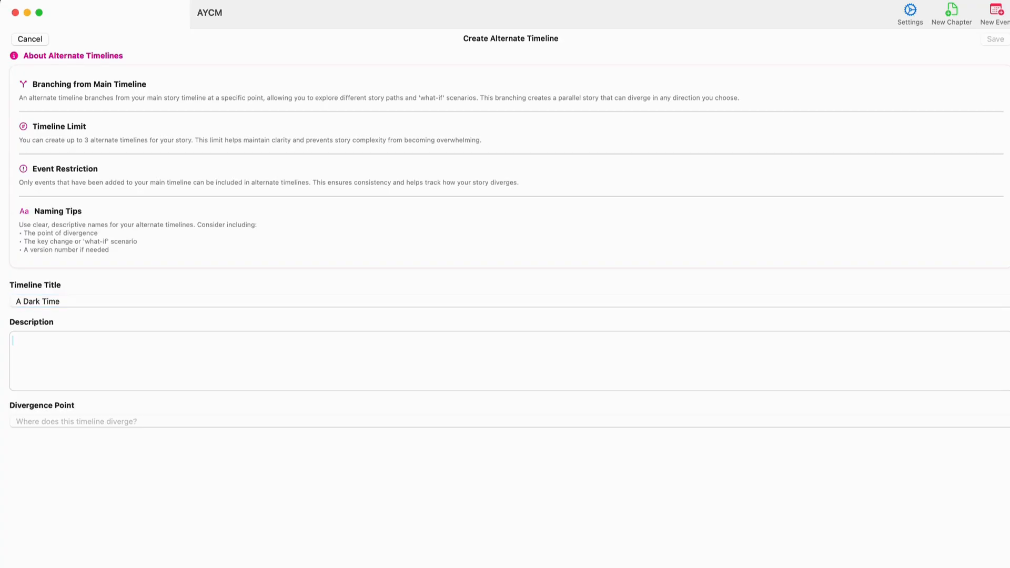
Describe it as "This timeline is more dark then the original", set the divergence point to "This timeline diverges when the hero dies", and save.
text(This timeline is more dark then the origian)
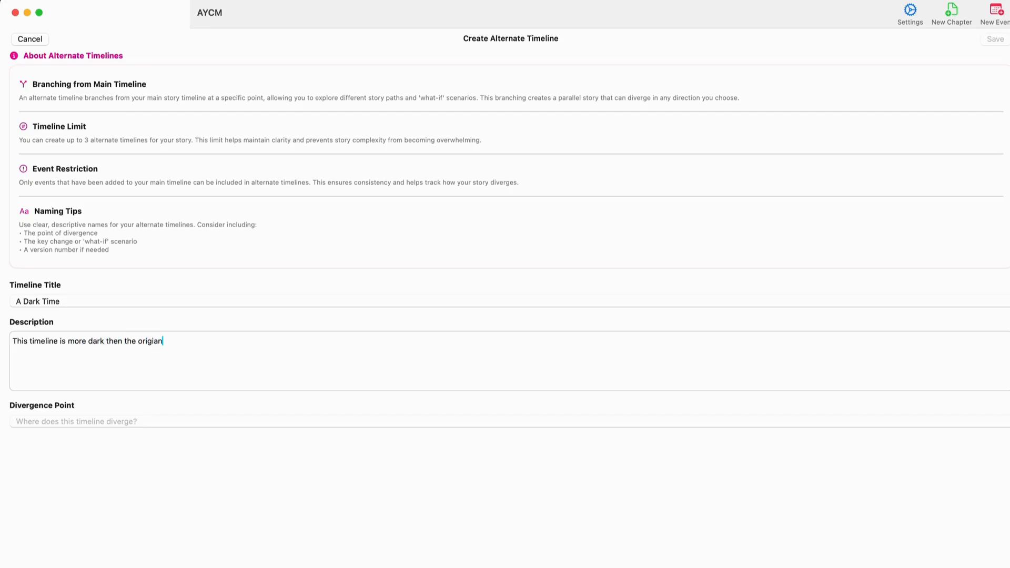
key(BackSpace)
key(BackSpace)
key(BackSpace)
text(inal)
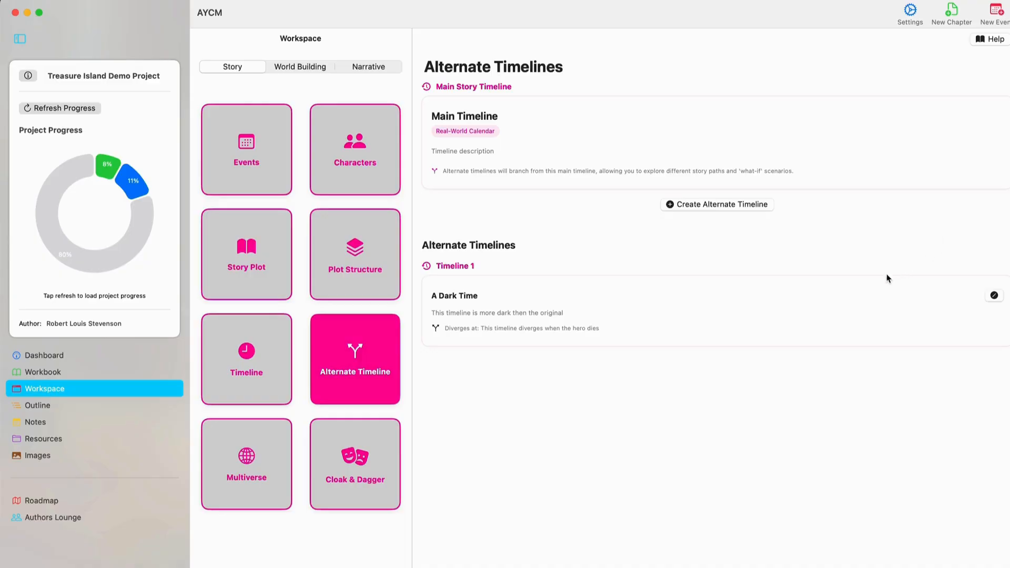
Open the "A Dark Time" timeline for editing and add the "New sunlight" event to it.
click(995, 296)
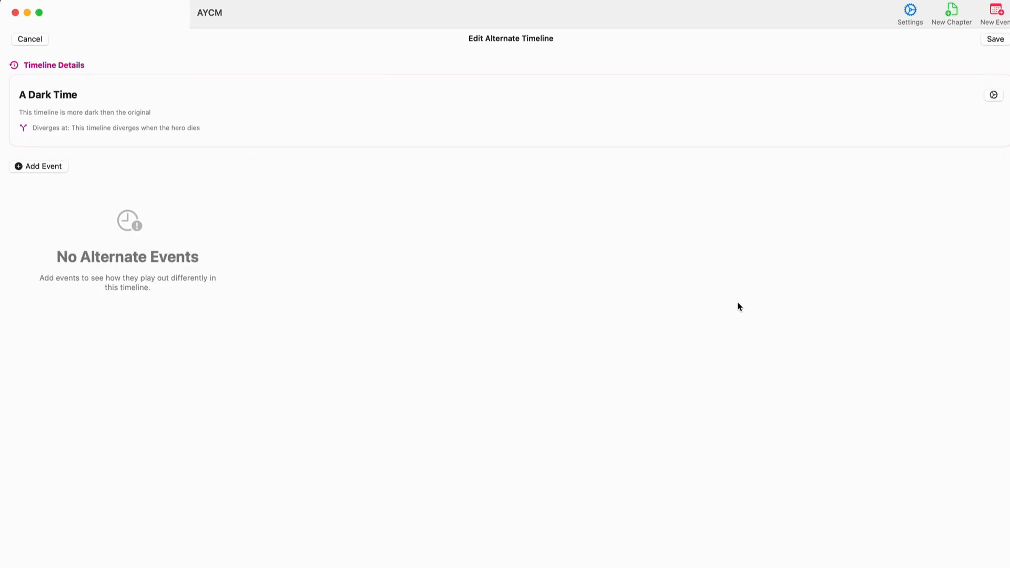
click(42, 165)
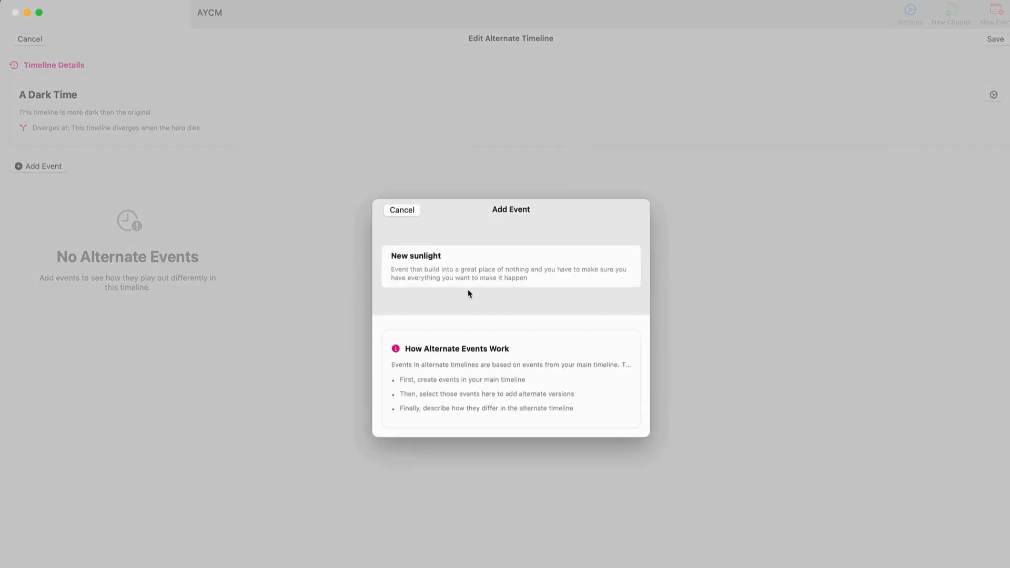
click(478, 265)
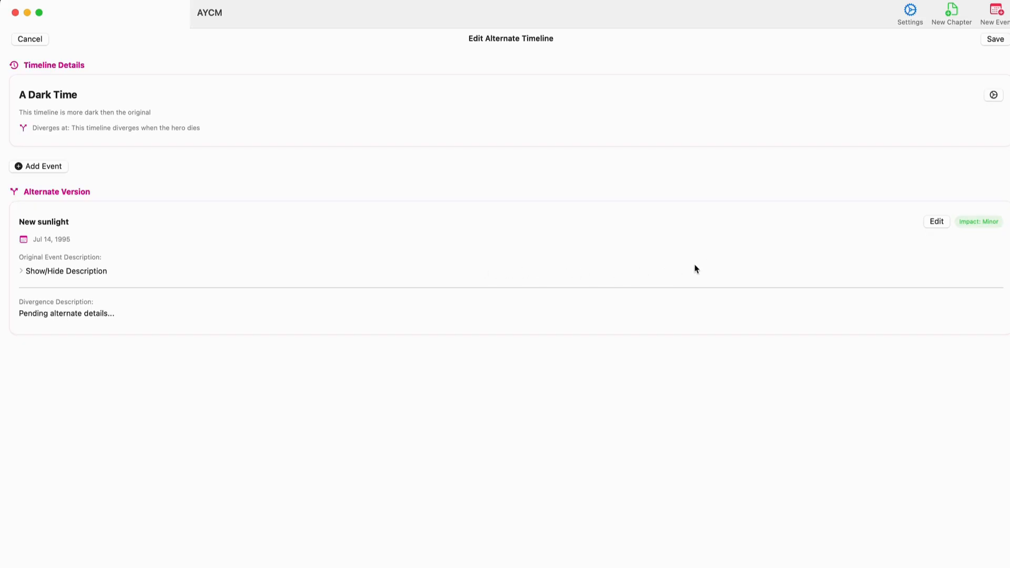
Edit the "New sunlight" event's details and set its divergence impact level to 50.
click(936, 221)
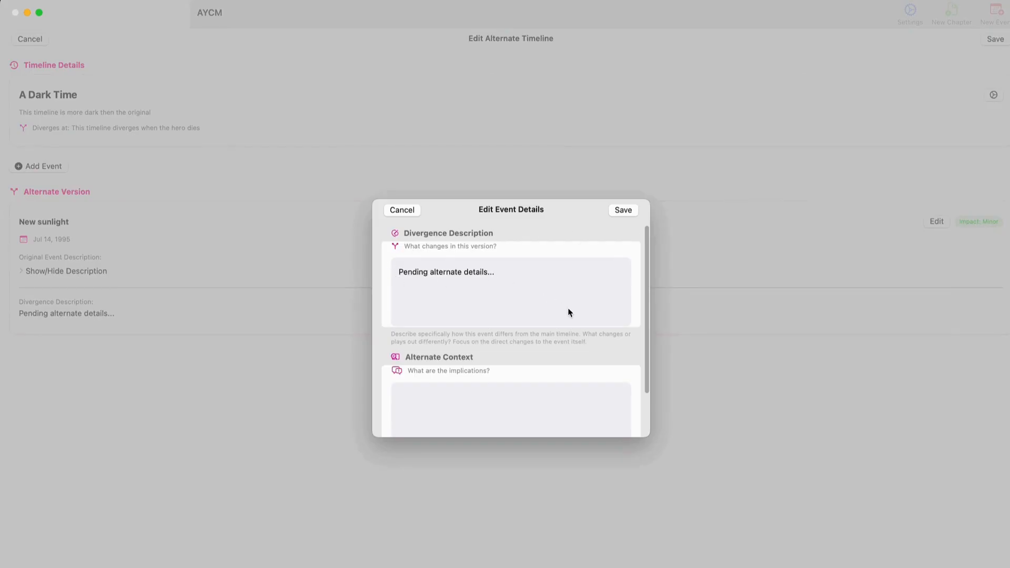
scroll(576, 349, down, 5)
scroll(580, 351, up, 3)
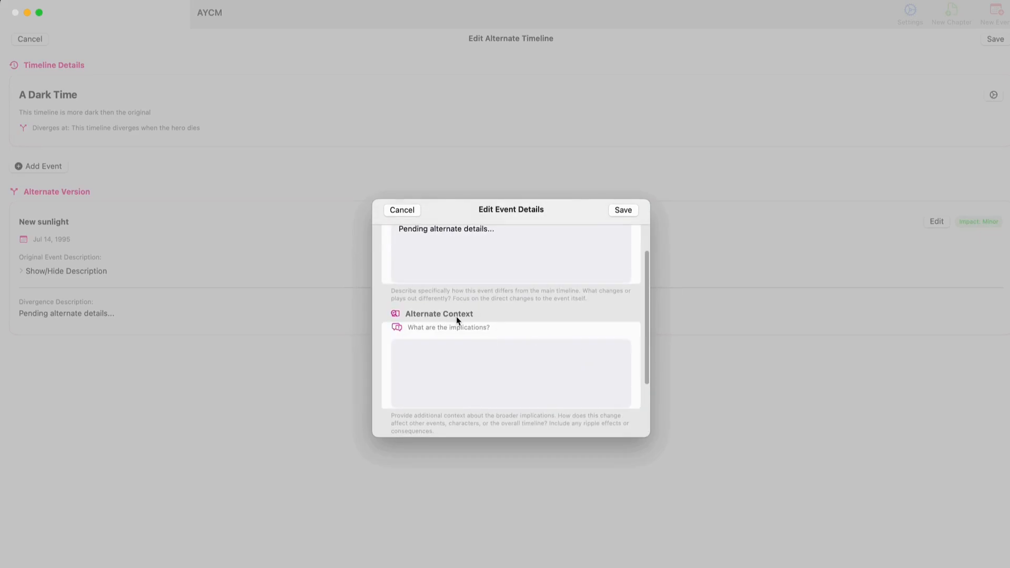
scroll(456, 317, down, 3)
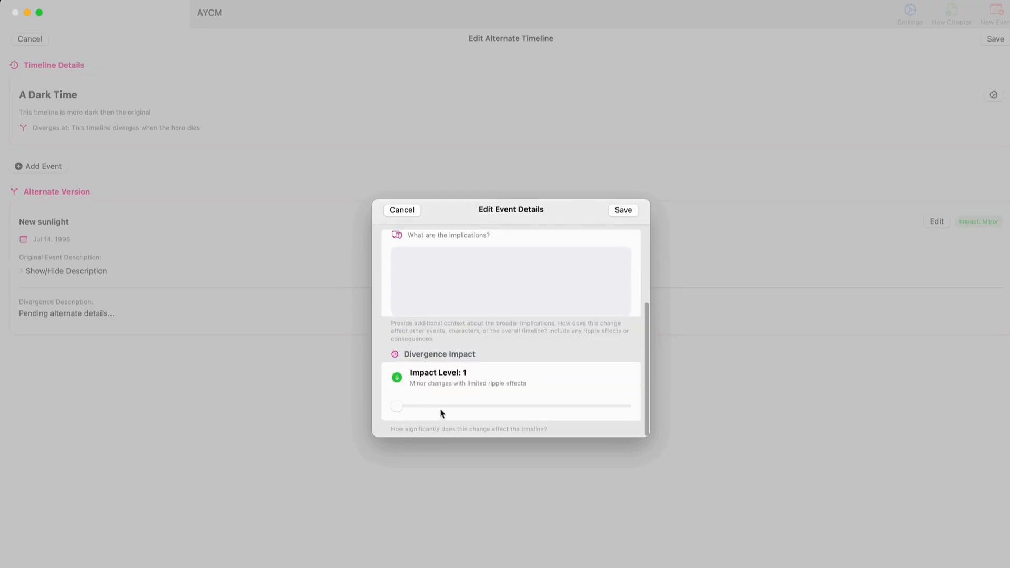
drag(503, 407, 510, 408)
scroll(521, 363, up, 5)
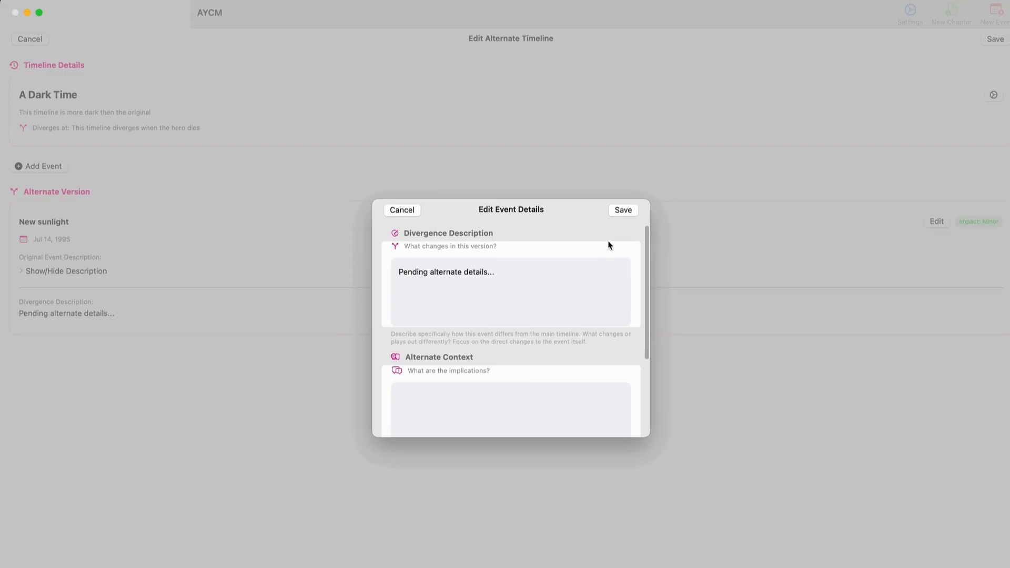
Try the divergence impact level at 100 and return it to 50.
scroll(547, 345, down, 5)
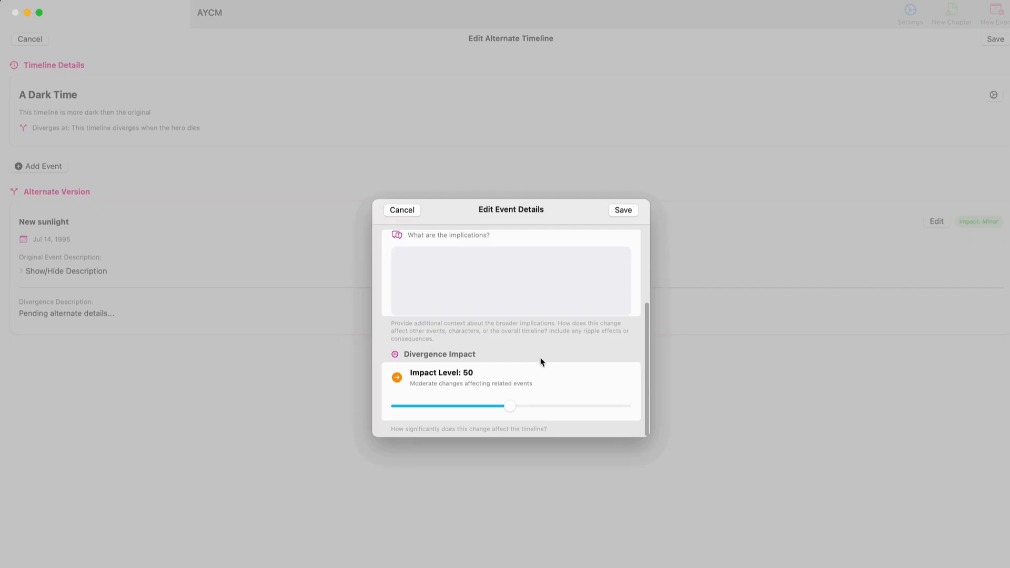
click(631, 410)
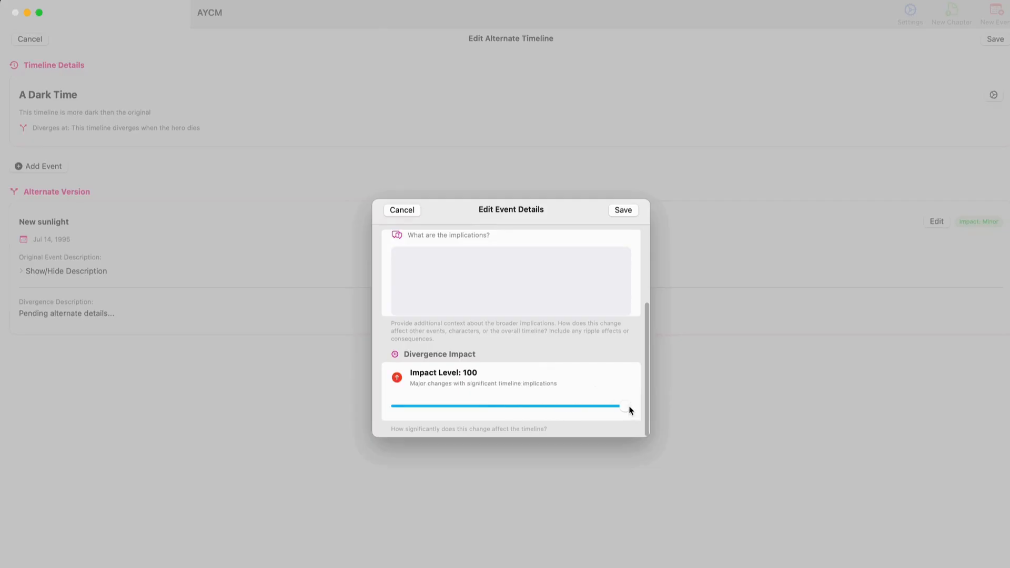
click(510, 410)
drag(509, 411, 509, 411)
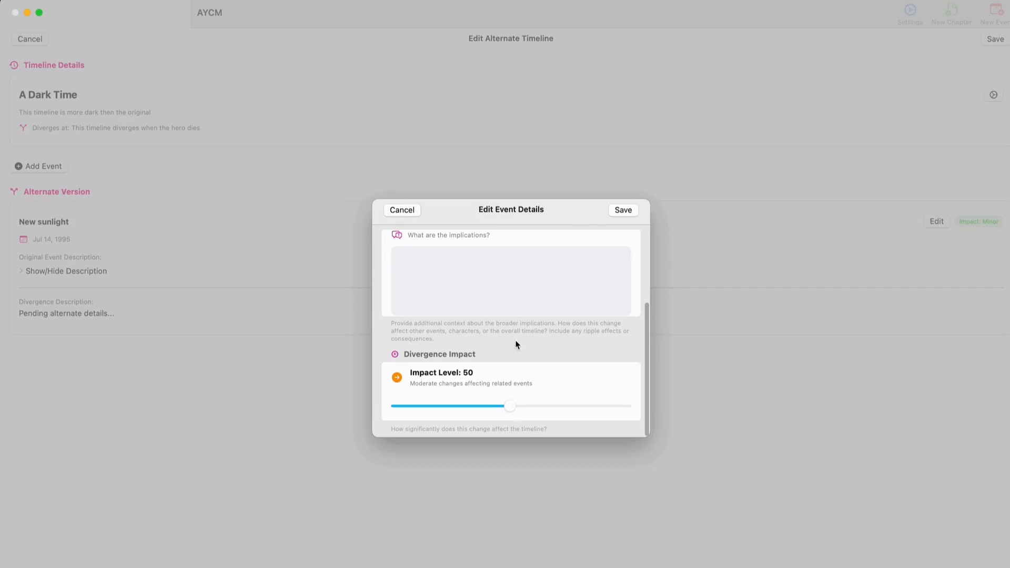
Save the event details and the edited alternate timeline.
click(625, 211)
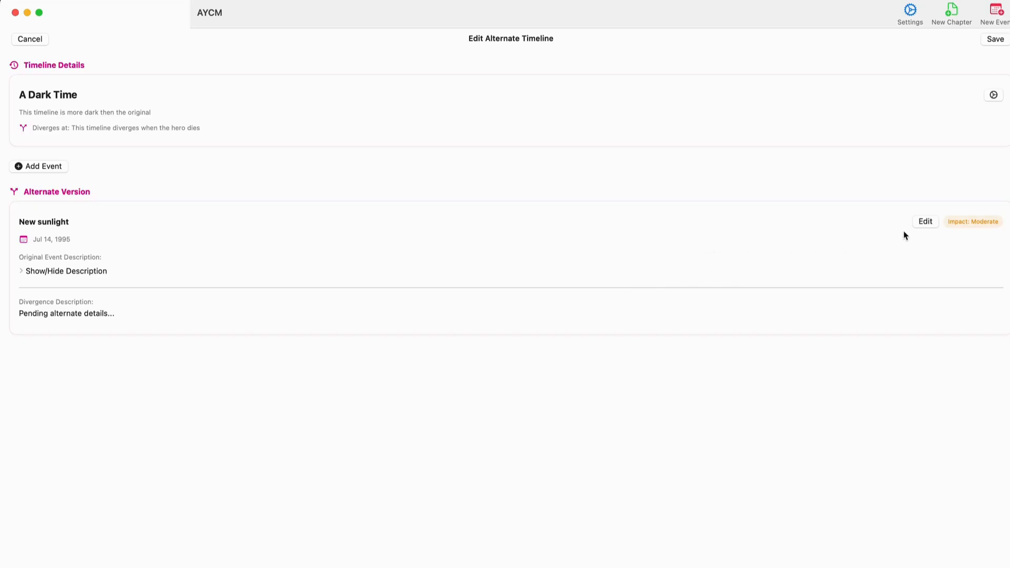
click(999, 45)
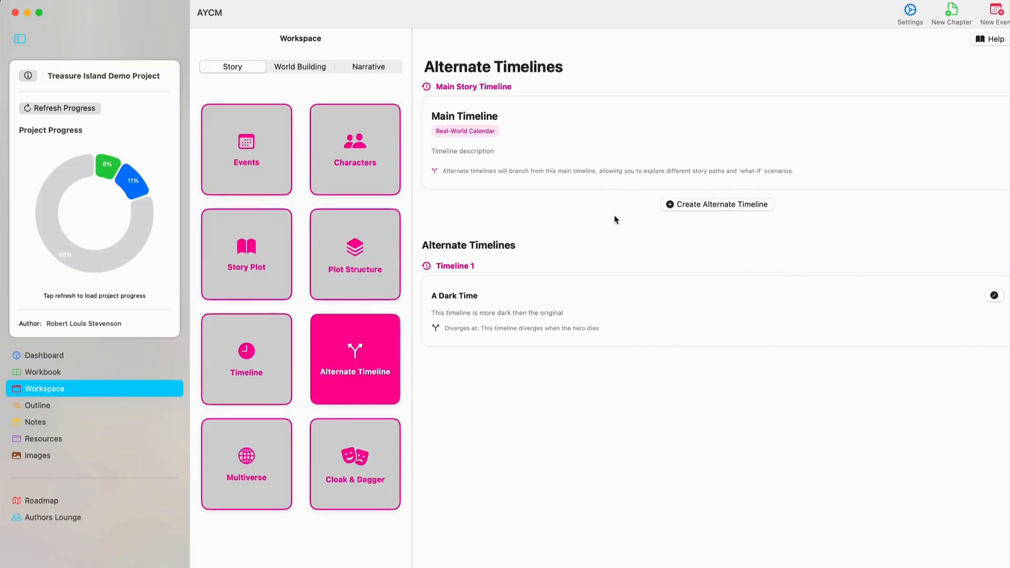
Reopen "A Dark Time", review its timeline settings and the original description of "New sunlight", and leave without saving changes.
click(995, 296)
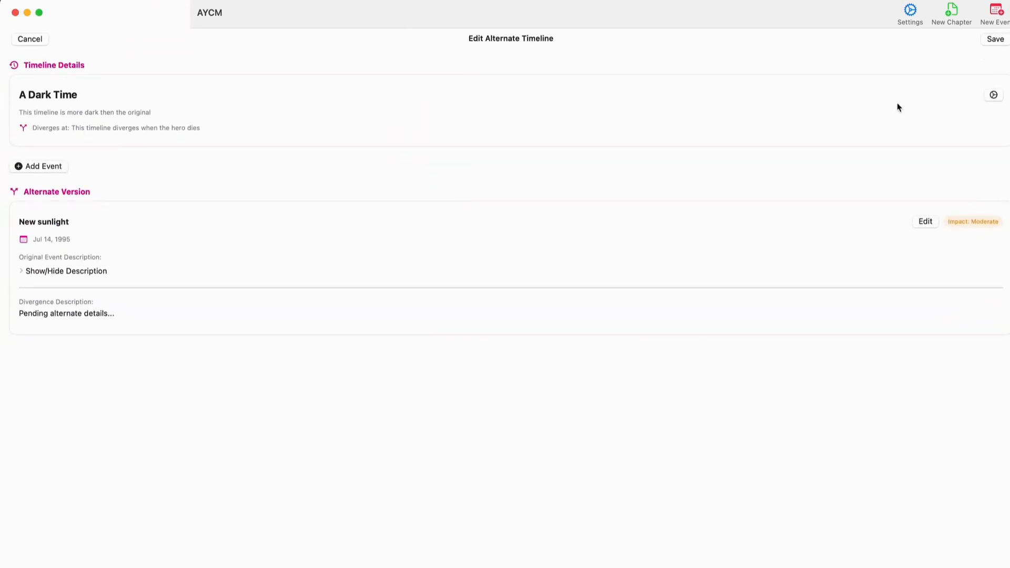
click(994, 95)
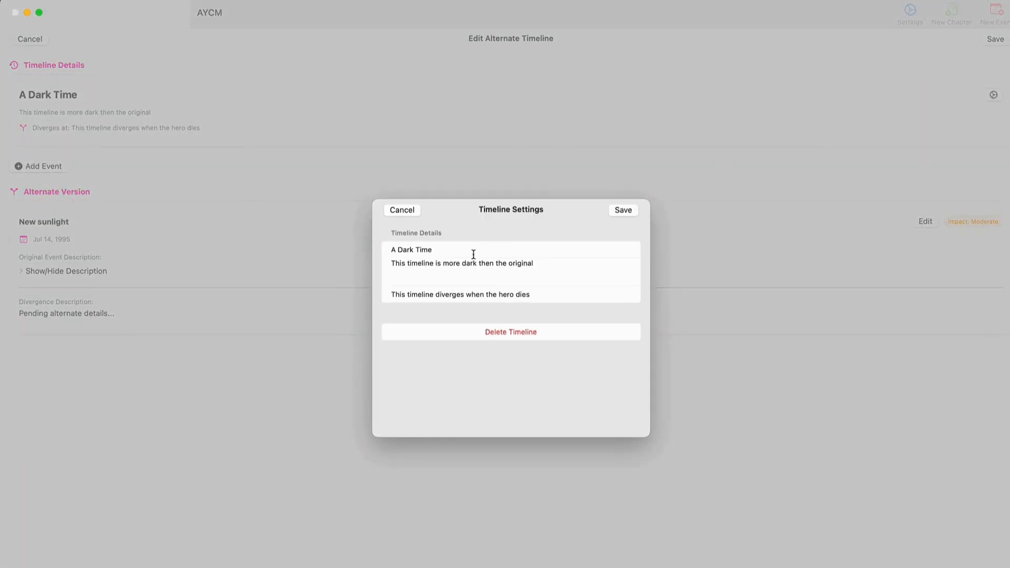
click(406, 213)
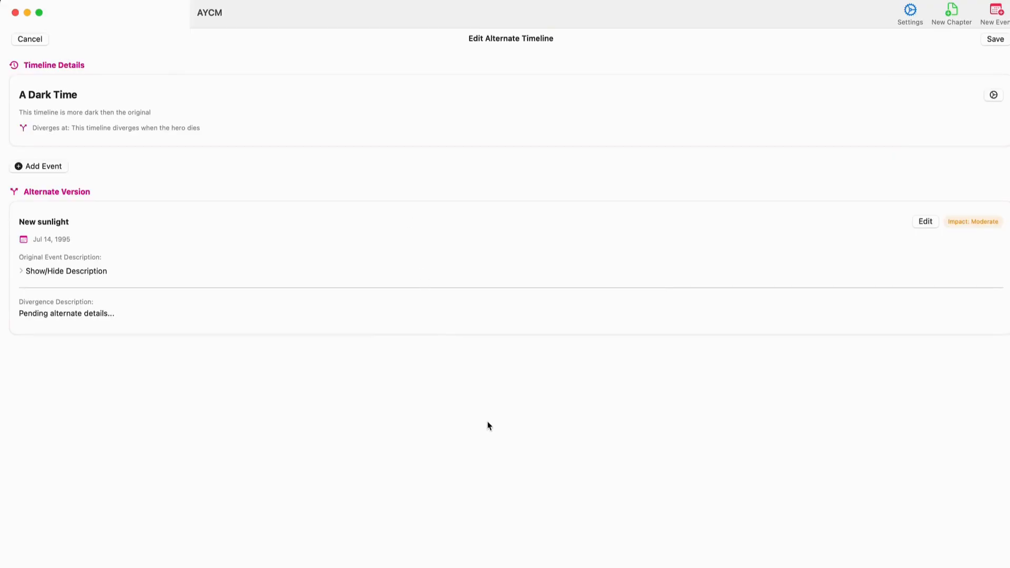
click(23, 272)
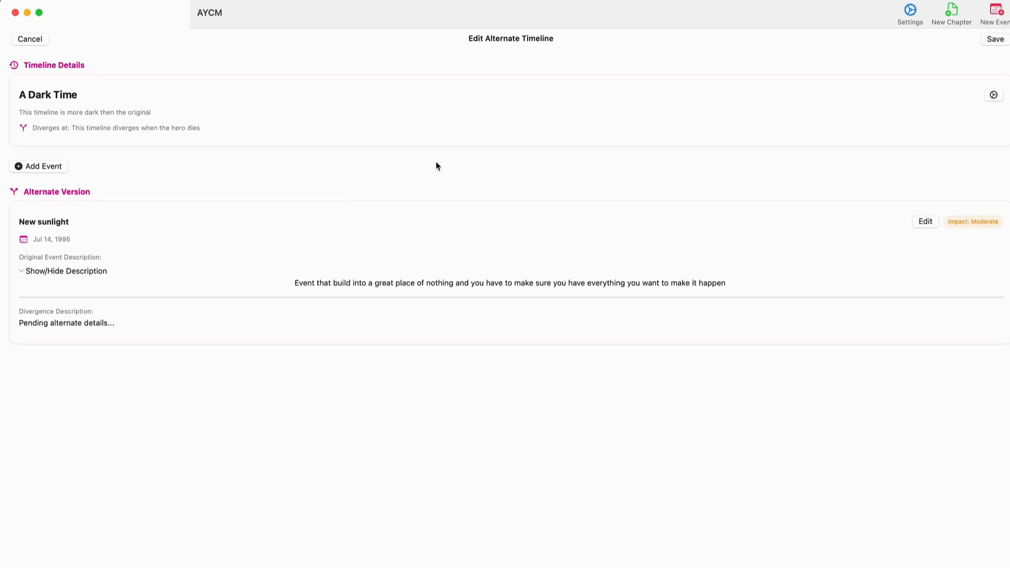
click(31, 41)
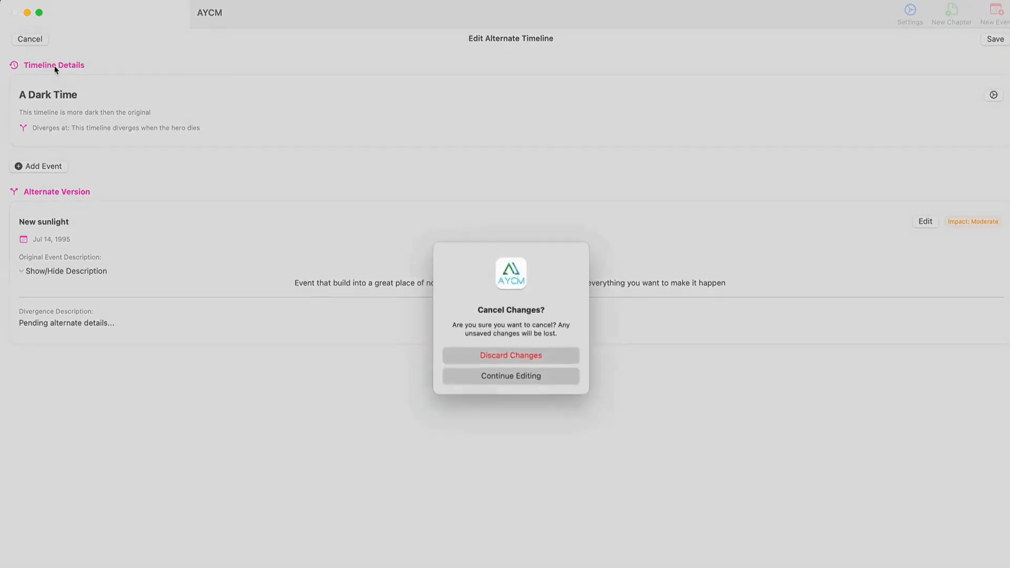
click(542, 356)
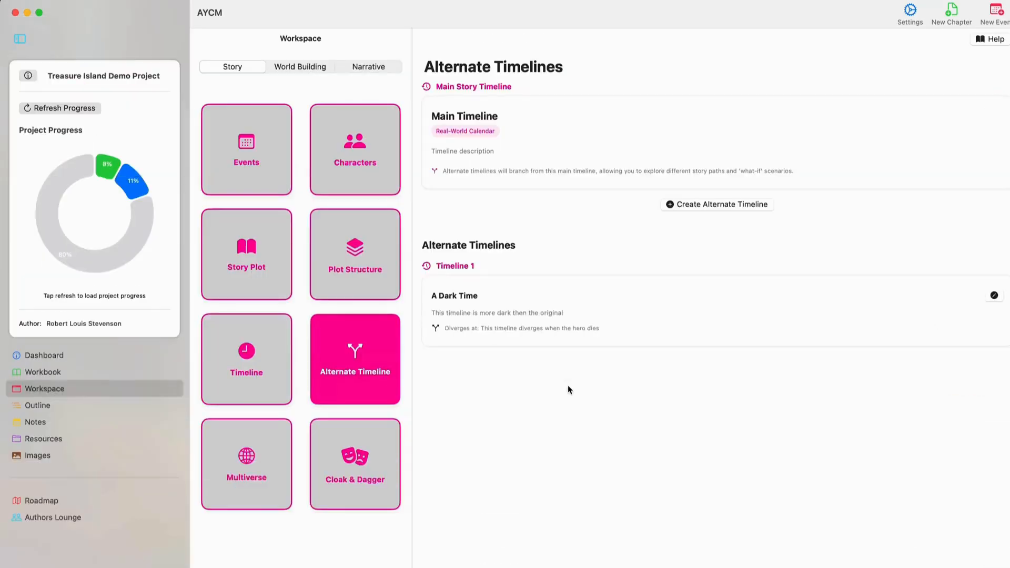